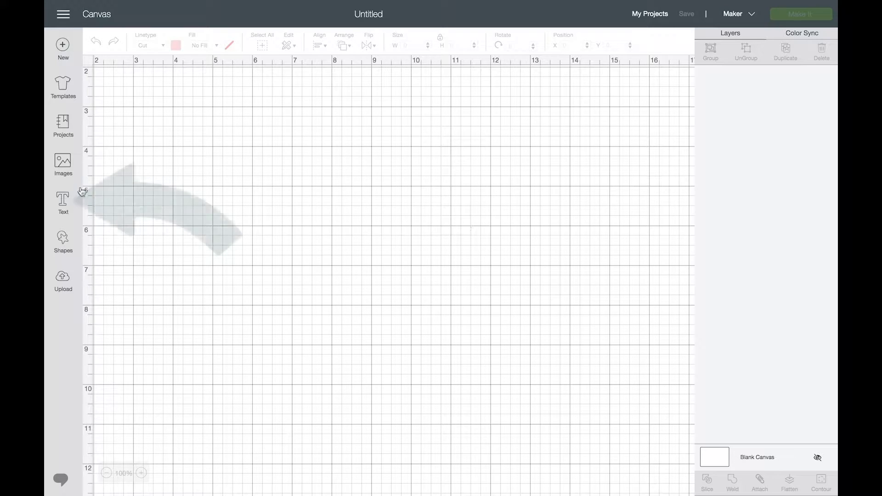
Add the text "love" to the canvas and place it near X 1.17, Y 3
left_click(64, 202)
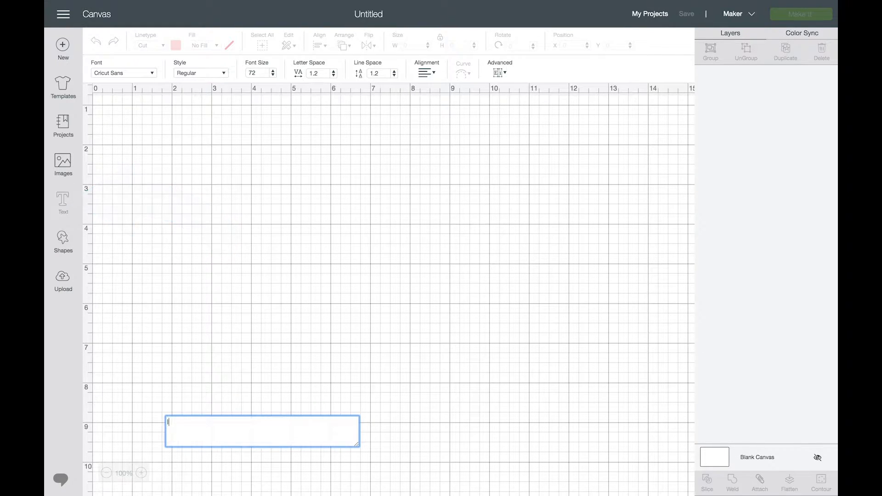
type("love")
left_click_drag(230, 415, 186, 212)
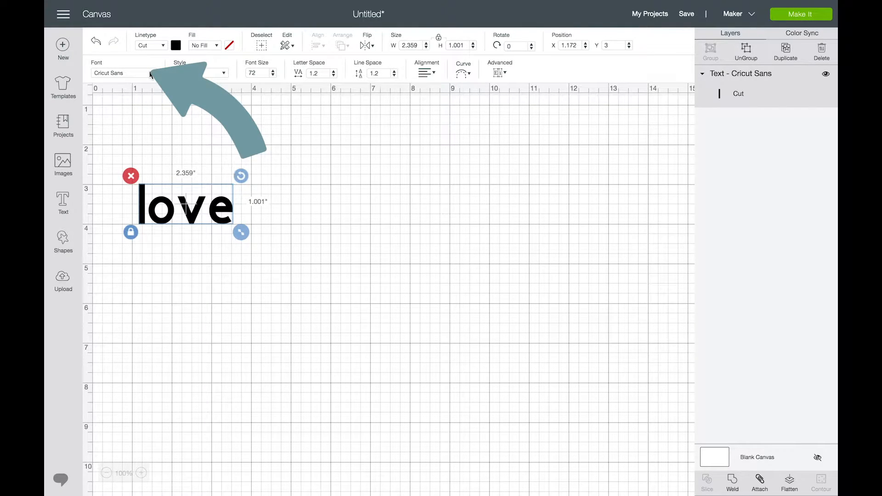
Set the word's font to the system font Argentinian Nights by Kestrel Montes
left_click(151, 73)
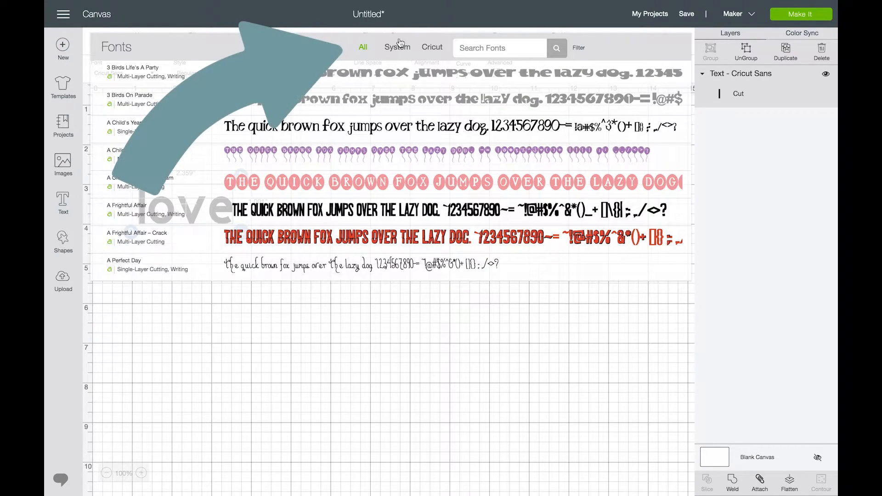
left_click(434, 56)
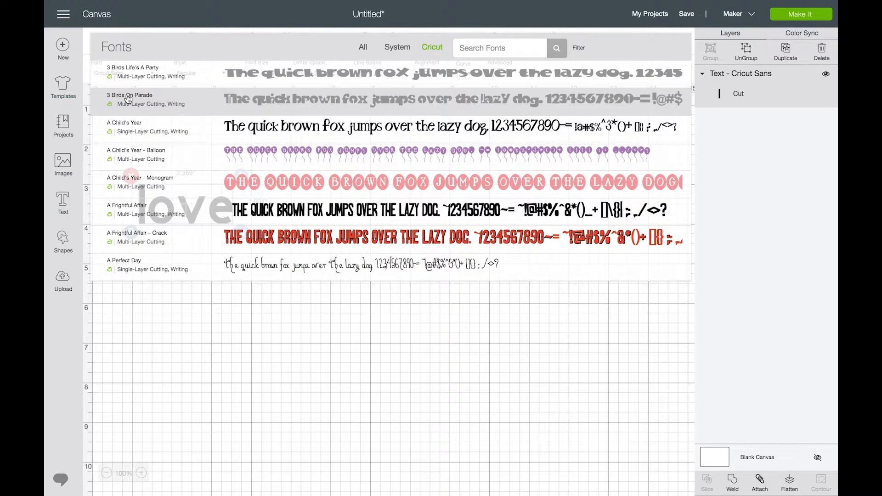
left_click(397, 49)
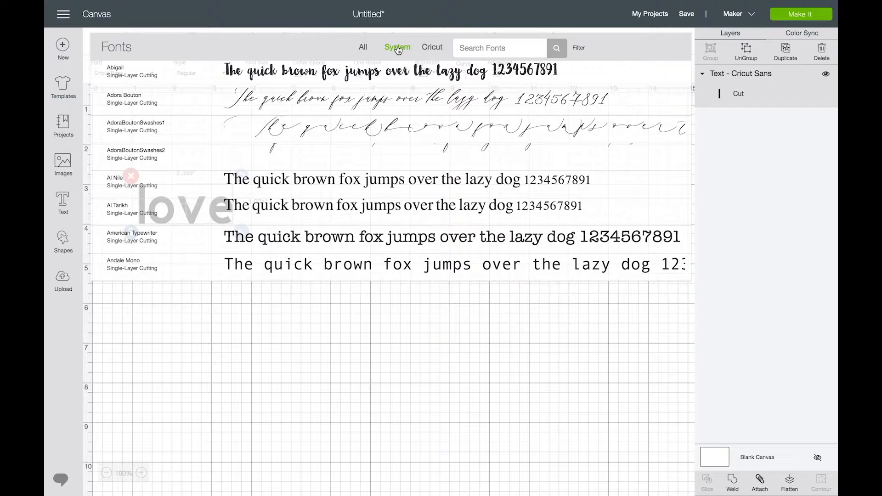
scroll(303, 182, "down", 10)
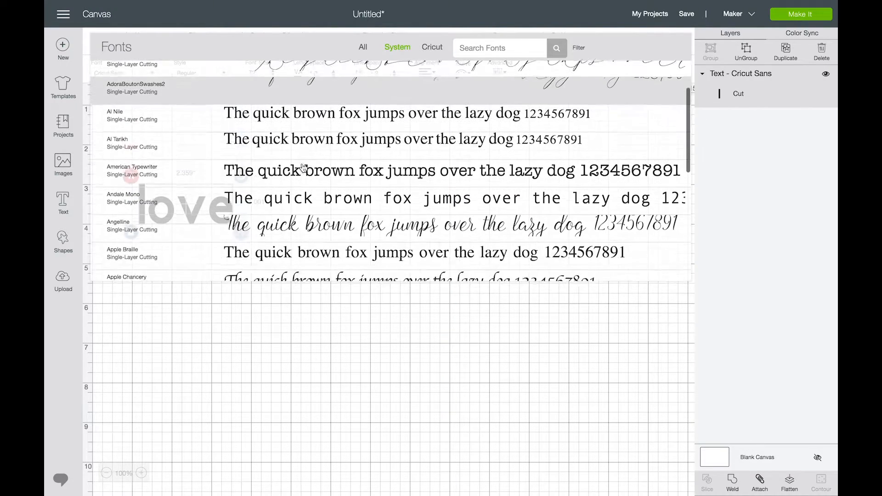
scroll(304, 183, "down", 5)
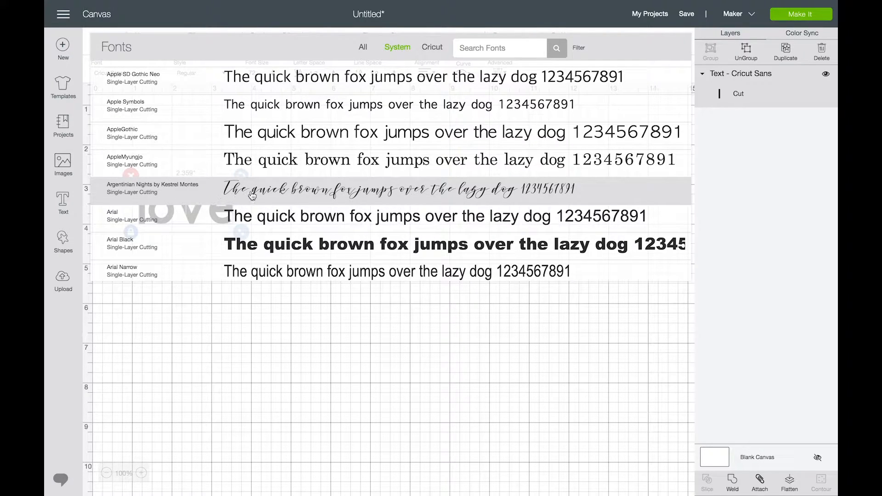
left_click(537, 189)
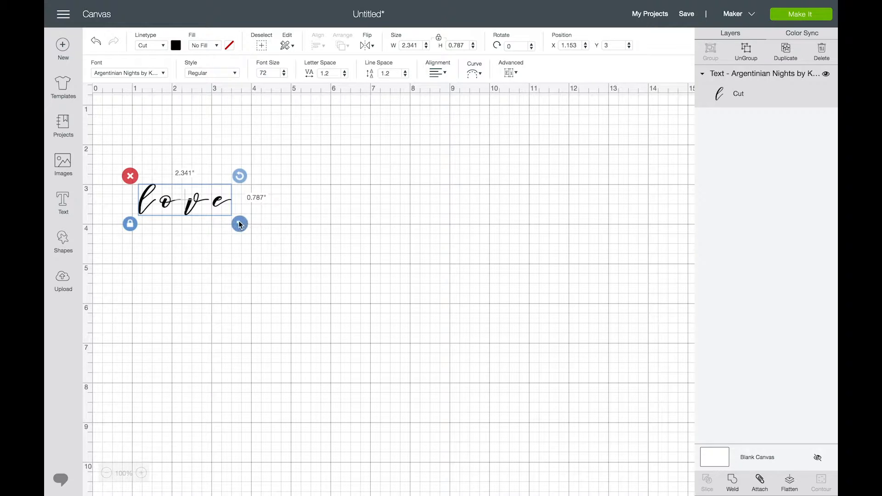
Enlarge the word "love" proportionally to about 8.94 inches wide and 3 inches high
left_click_drag(239, 224, 500, 382)
left_click(500, 383)
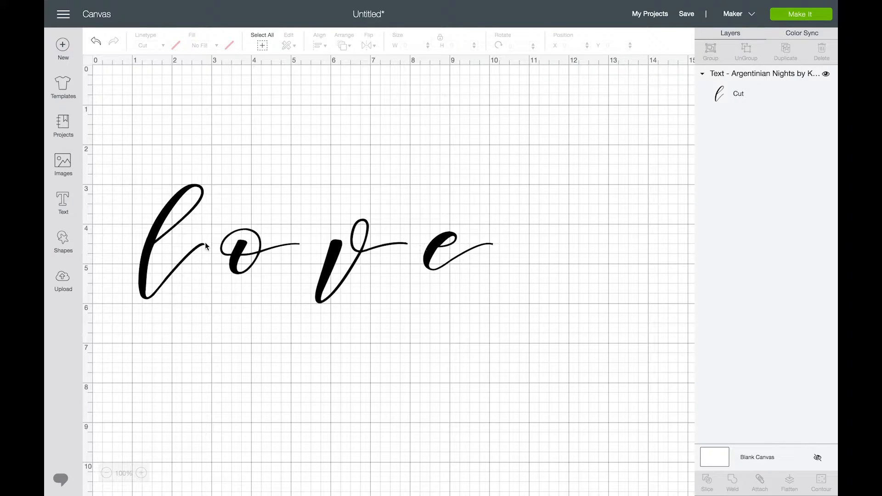
left_click(239, 251)
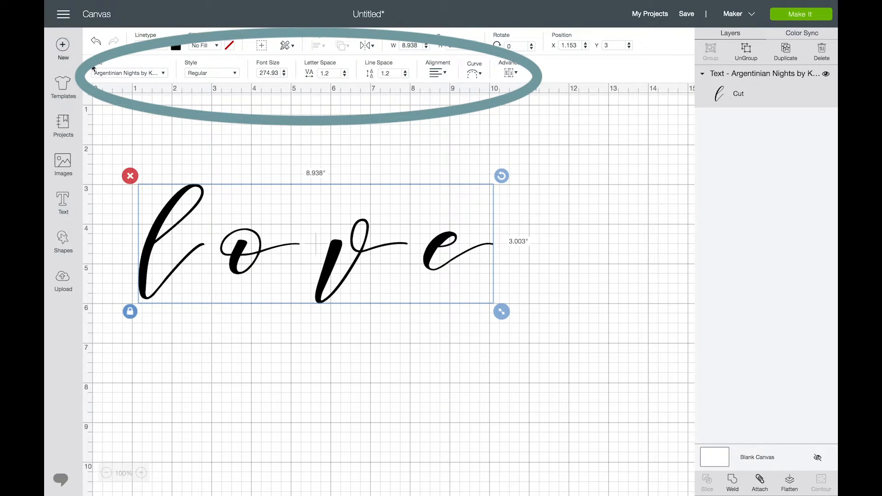
left_click(596, 251)
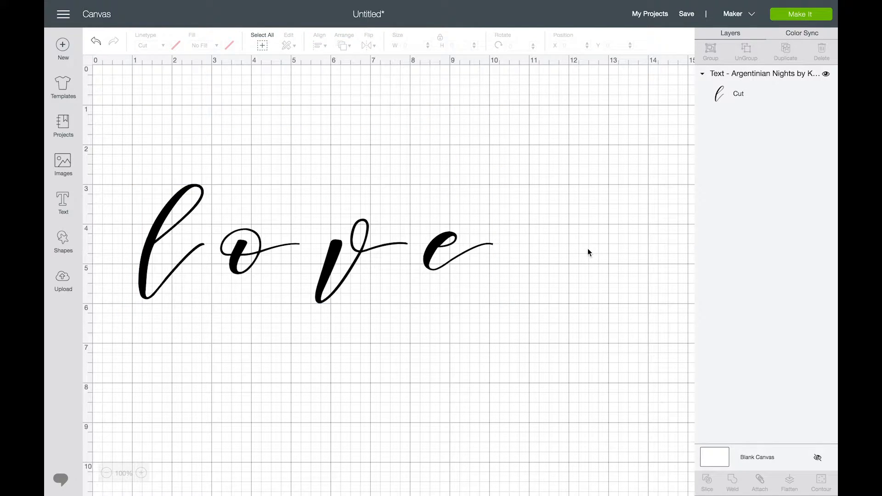
Tighten the letter spacing of the word "love" to -0.1
left_click(337, 249)
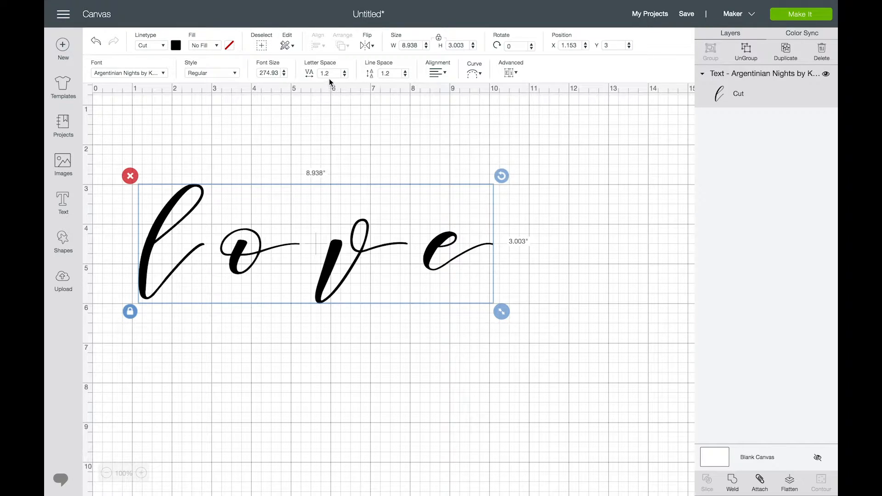
left_click_drag(329, 73, 307, 69)
type("0")
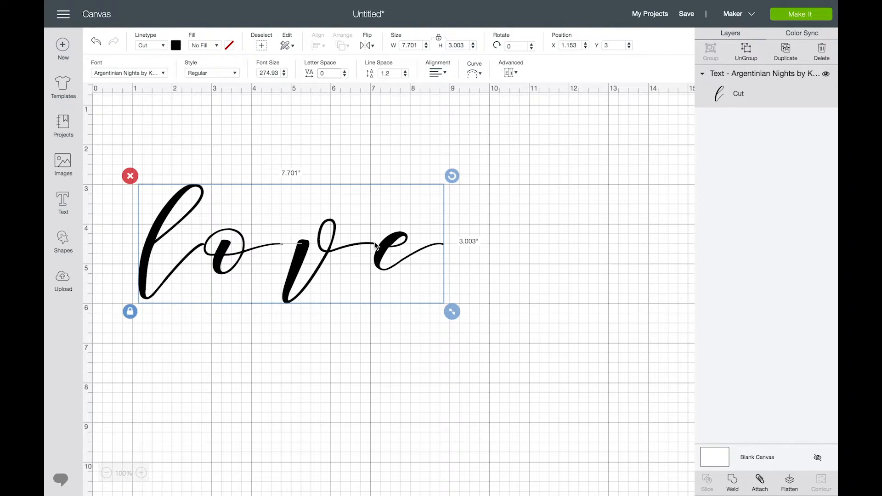
left_click(345, 76)
left_click(344, 76)
left_click(344, 76)
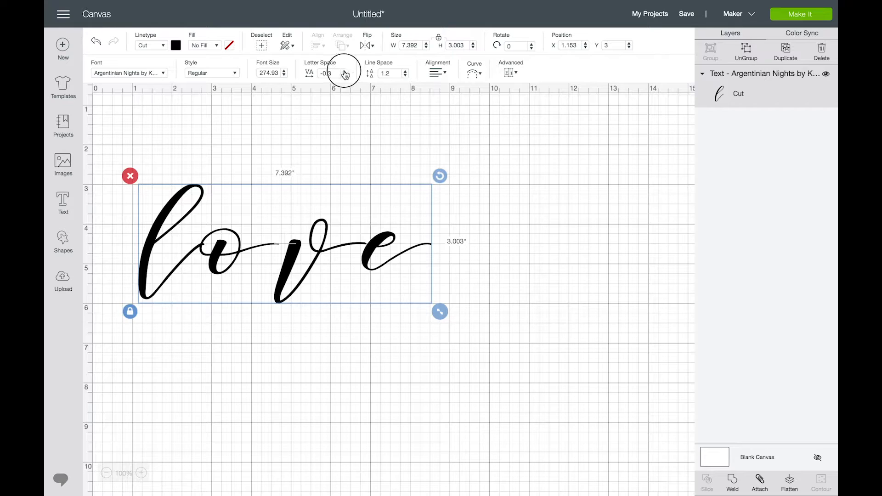
left_click(344, 71)
left_click(344, 72)
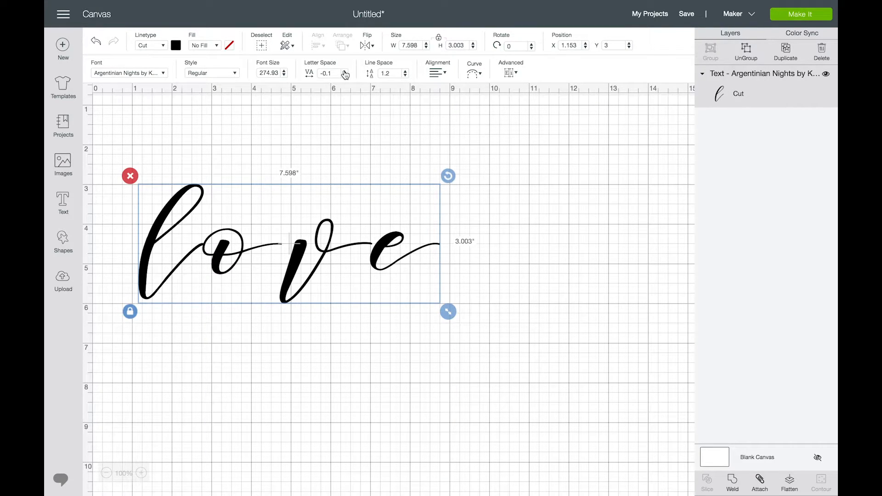
Ungroup the word "love" into separate letters
left_click(516, 75)
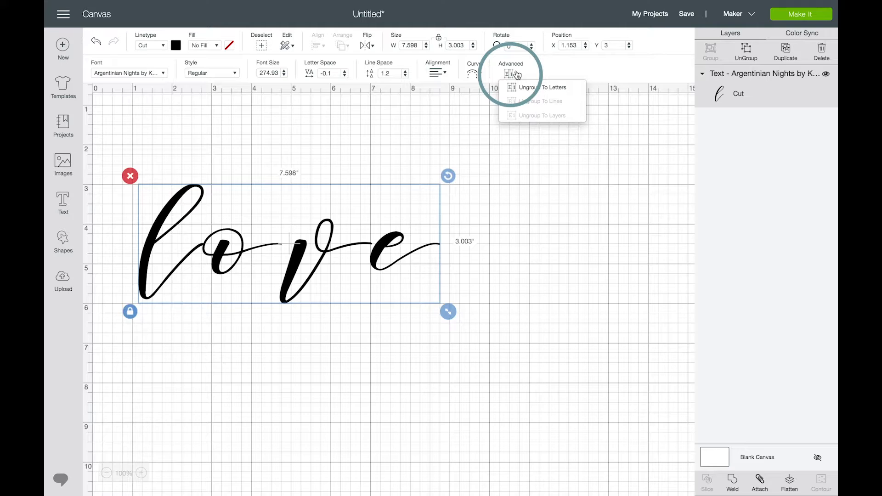
left_click(540, 249)
left_click(403, 250)
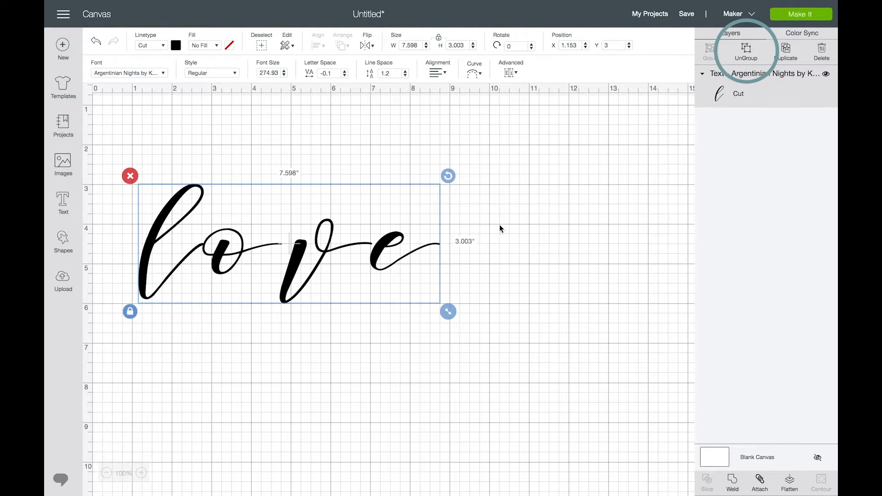
right_click(387, 239)
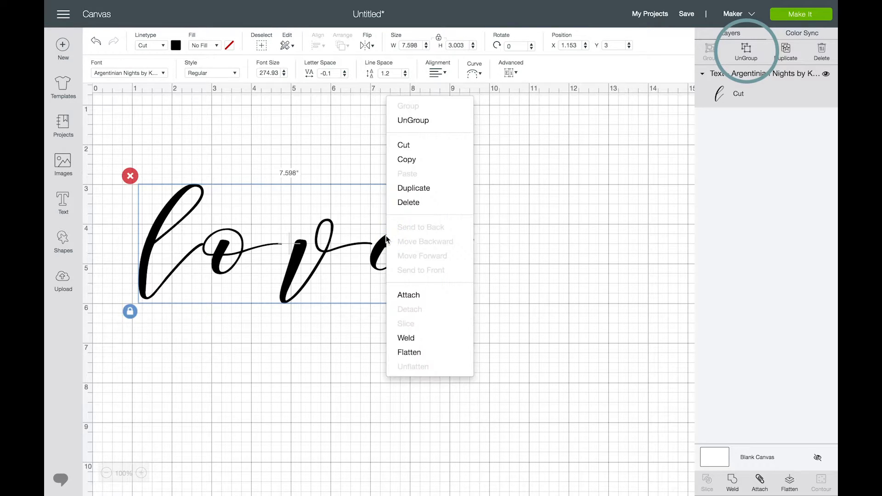
left_click(414, 121)
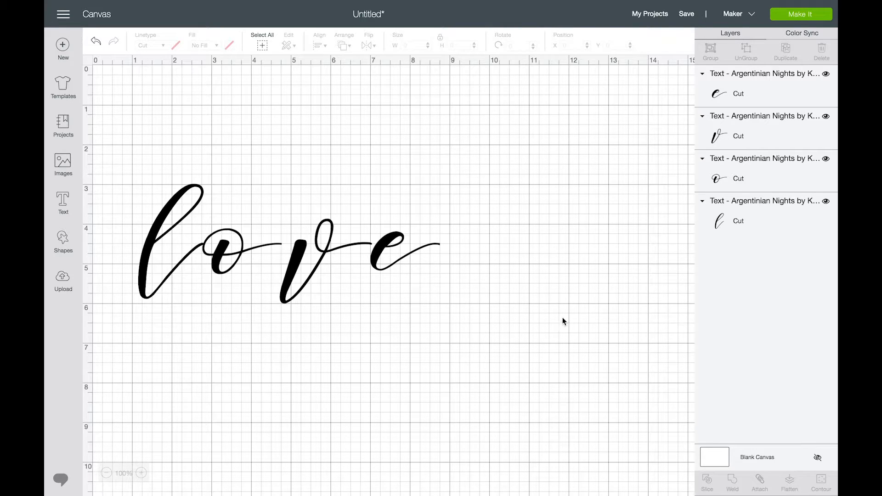
Enlarge all four letters together to a font size of about 417 and move them up on the canvas
left_click_drag(498, 340, 108, 174)
left_click_drag(448, 311, 607, 374)
left_click_drag(374, 305, 383, 235)
left_click(380, 483)
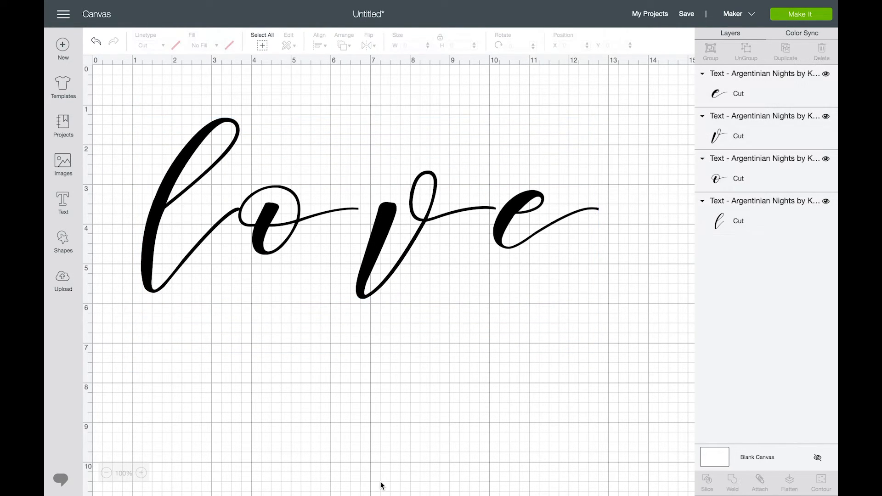
Nudge the letter o left to about X 3.65 against the l, and move the v left until it overlaps the o's tail
left_click(263, 229)
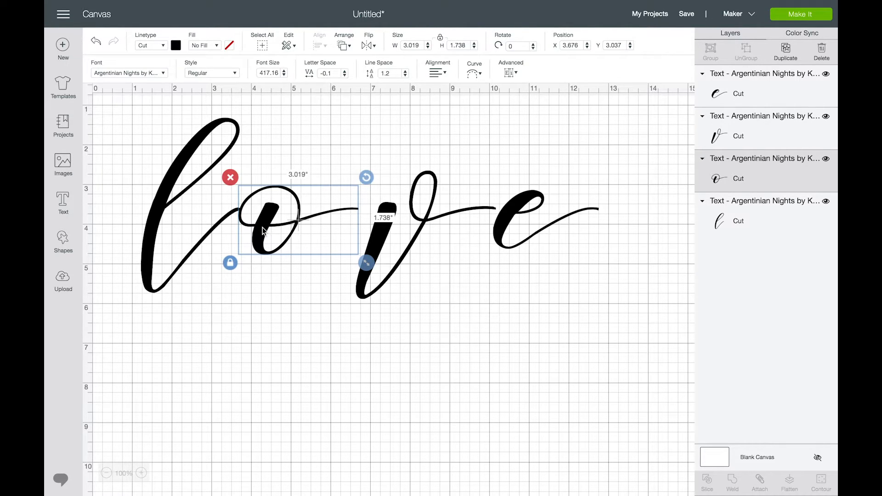
left_click_drag(263, 228, 262, 229)
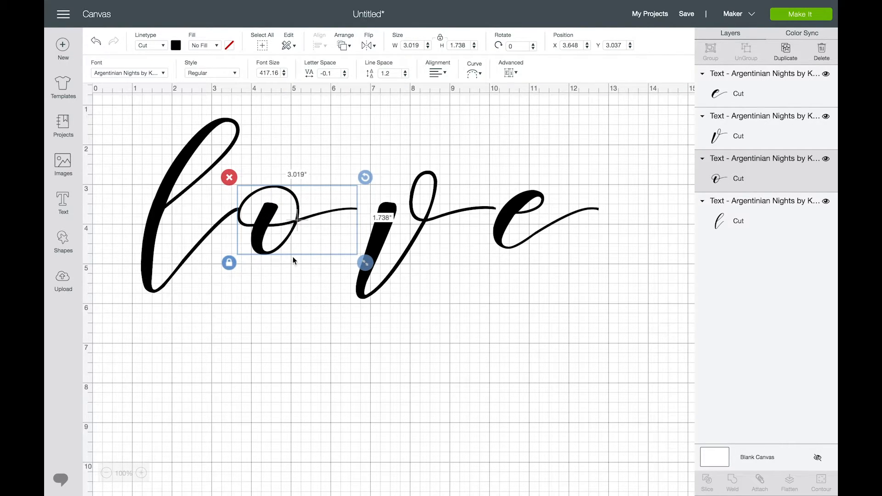
left_click_drag(389, 225, 405, 209)
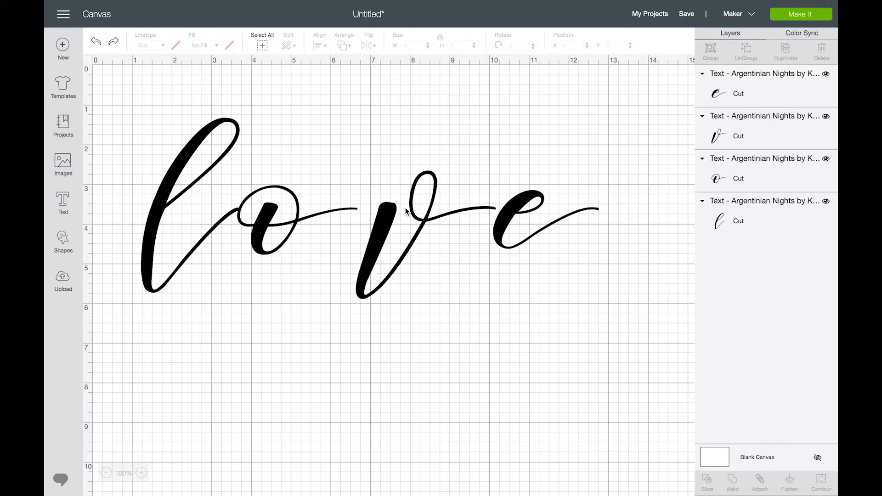
left_click(388, 220)
left_click_drag(389, 219, 381, 220)
left_click_drag(378, 220, 365, 222)
left_click(440, 348)
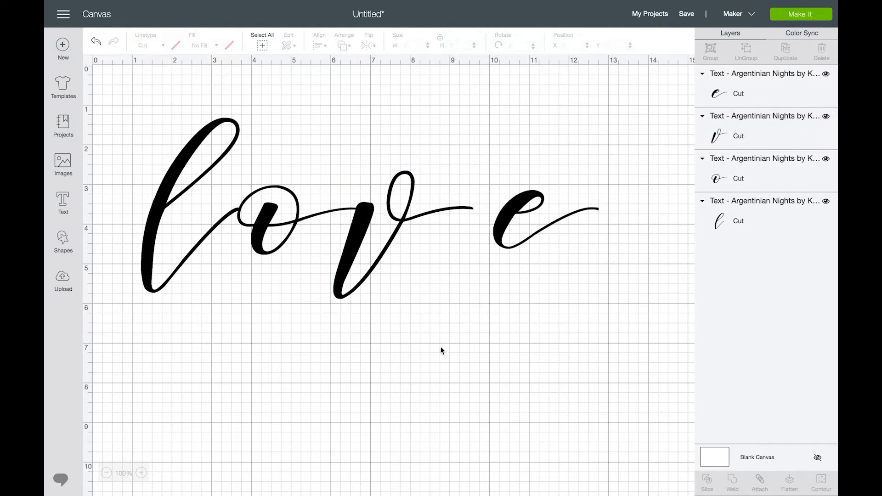
Move the letter e left until it overlaps the tail of the v
left_click(506, 216)
left_click_drag(506, 216, 473, 220)
left_click(423, 318)
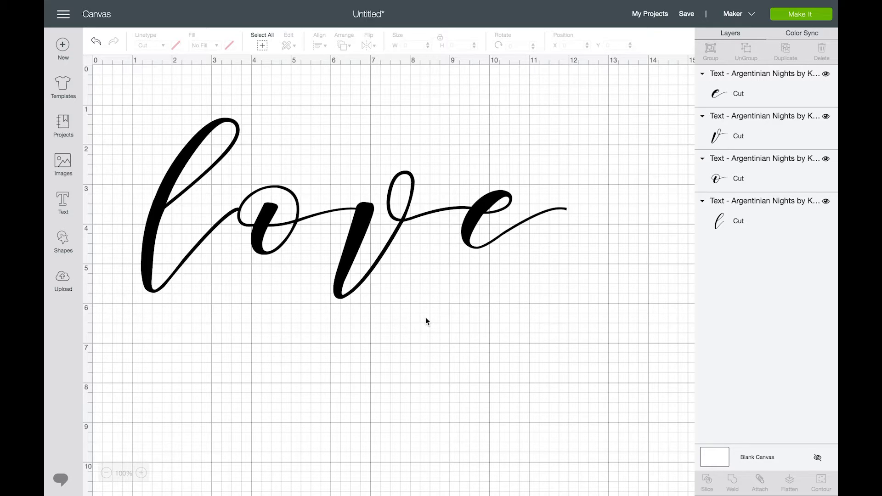
Change the material color of all four letters to light red
left_click_drag(632, 300, 130, 109)
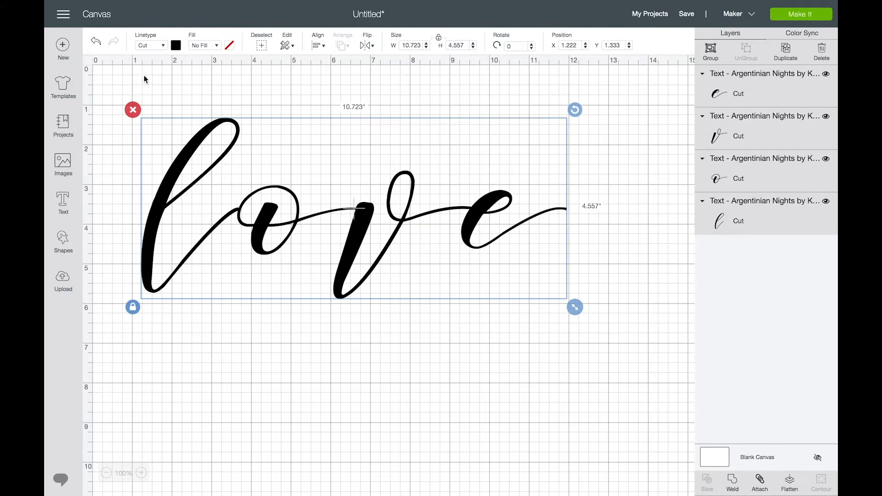
left_click(176, 45)
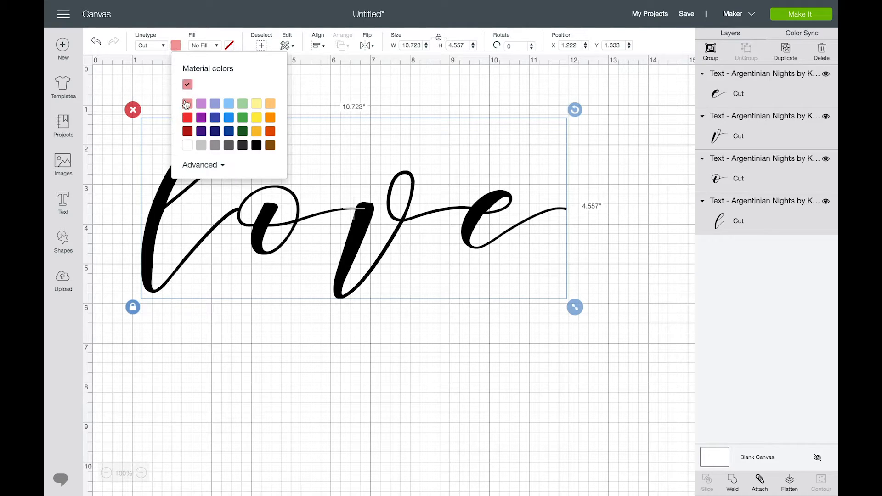
left_click(187, 103)
left_click(295, 363)
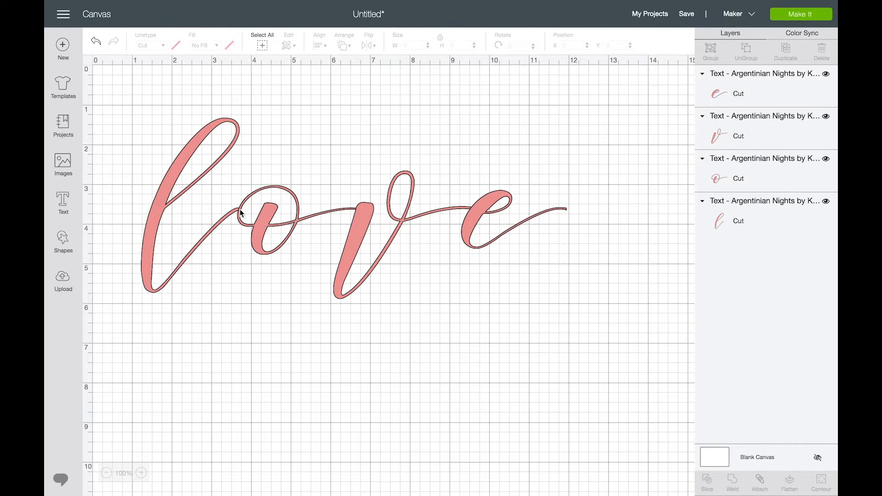
Inspect the overlaps between the letters up close and preview the letters' layout on the cutting mat
left_click(141, 472)
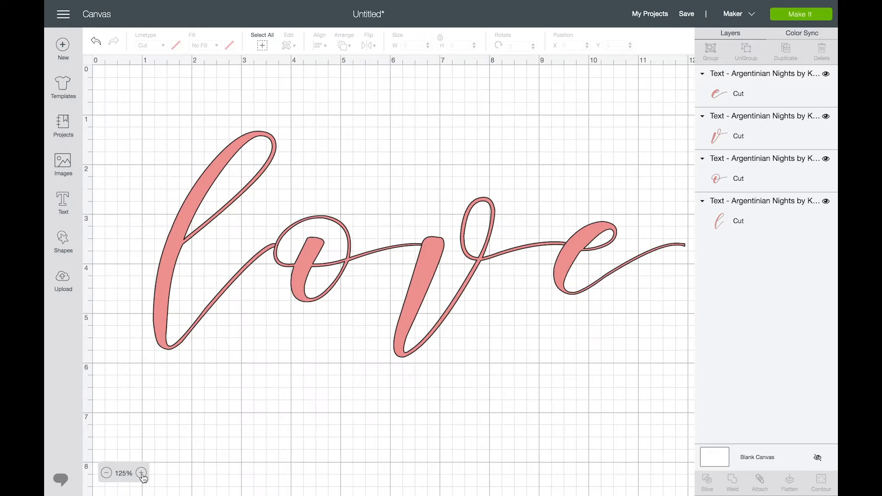
left_click(141, 473)
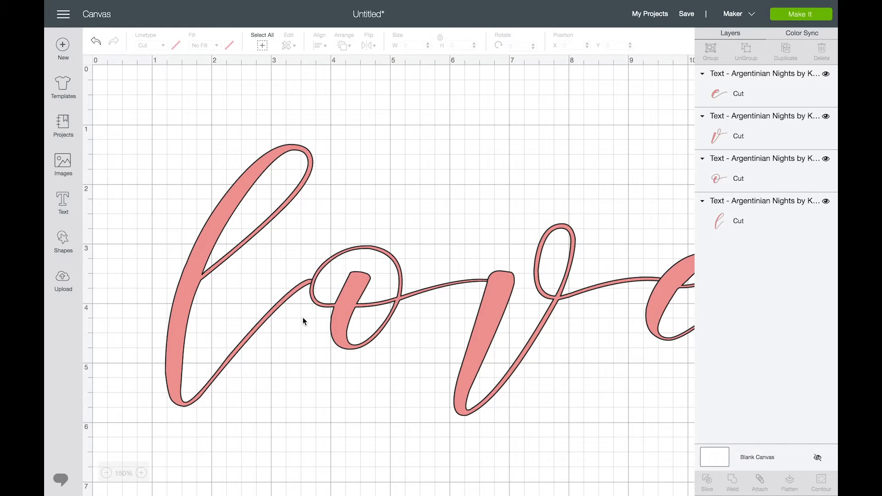
left_click(106, 473)
left_click(107, 473)
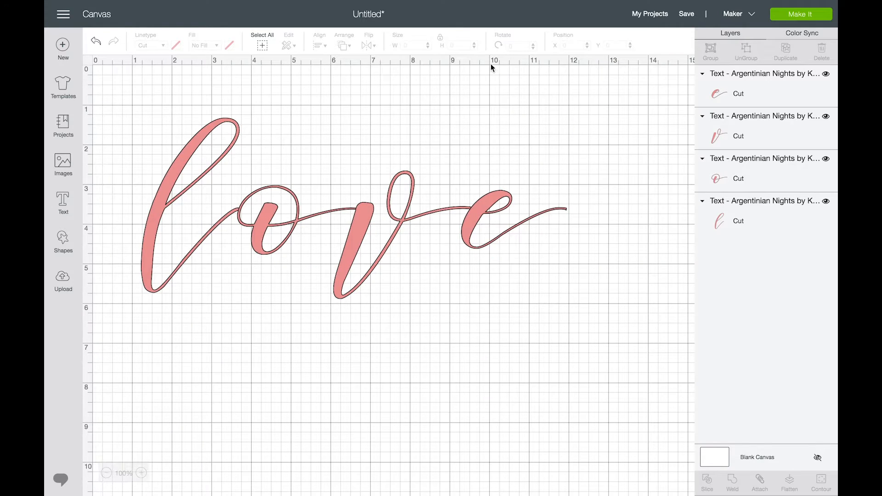
left_click(802, 11)
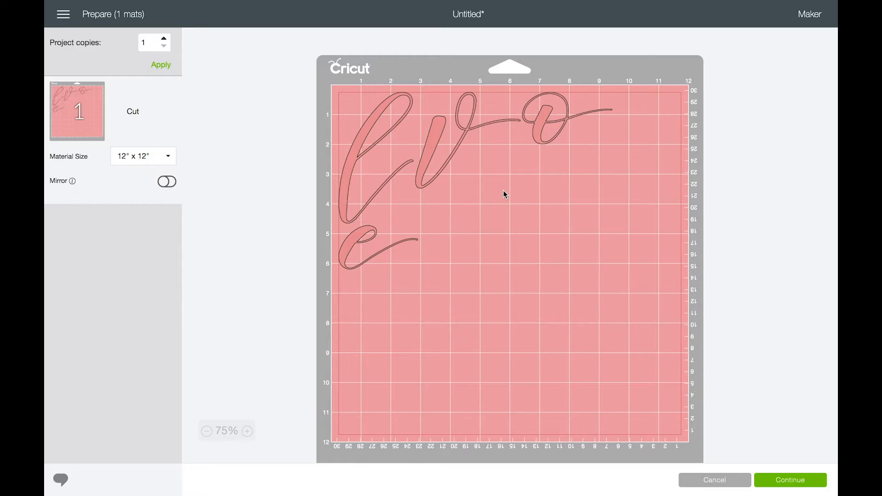
left_click(713, 480)
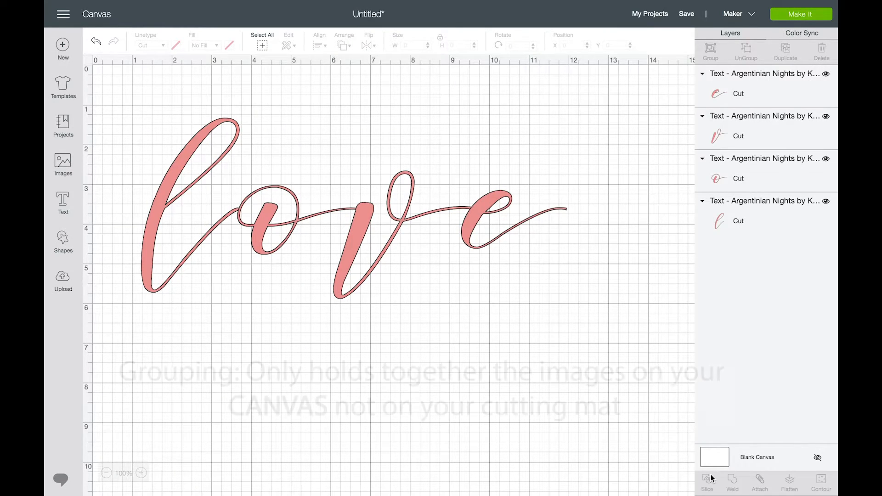
Group the four letters of "love" together
left_click_drag(139, 107, 533, 342)
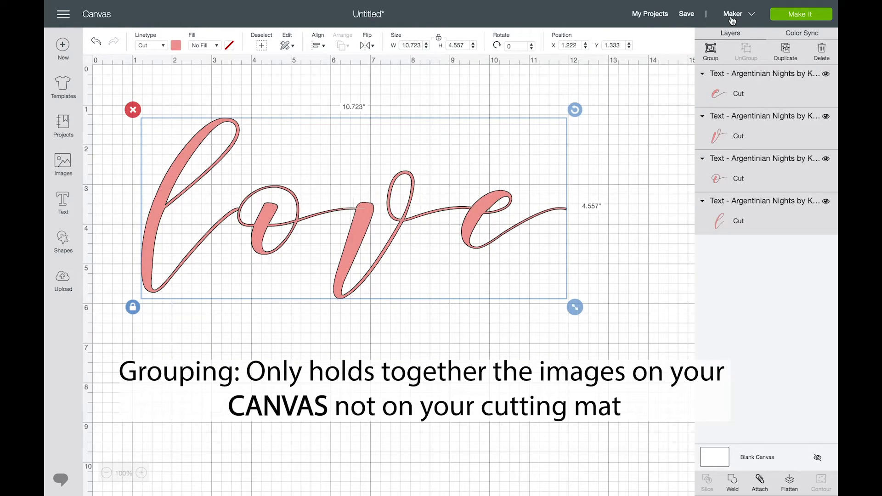
left_click(711, 51)
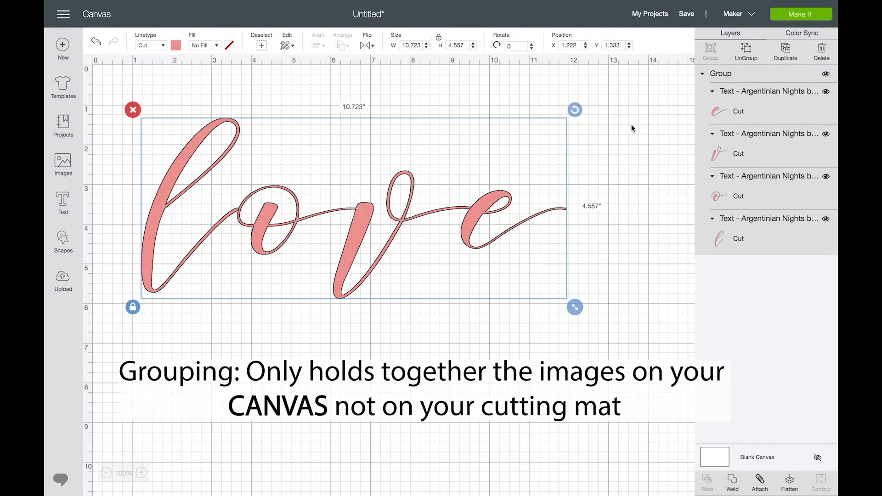
Check the grouped letters' layout on the cutting mat, return to the canvas and ungroup them
left_click(777, 19)
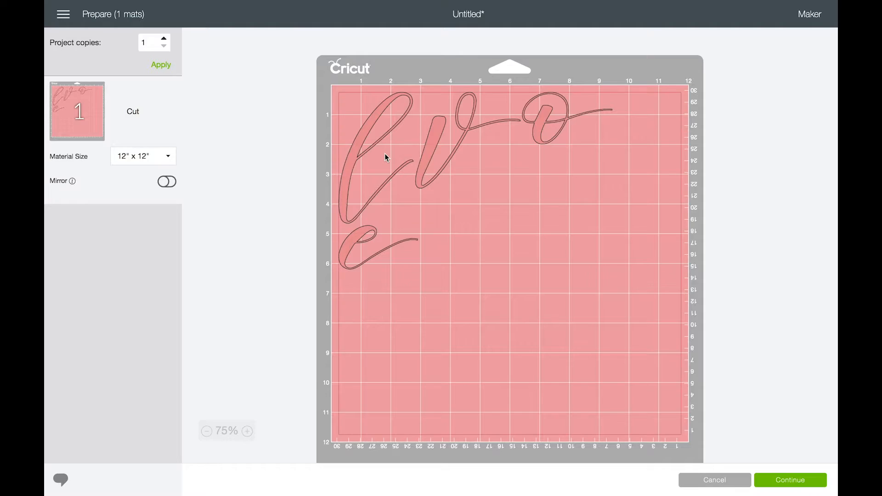
left_click(699, 481)
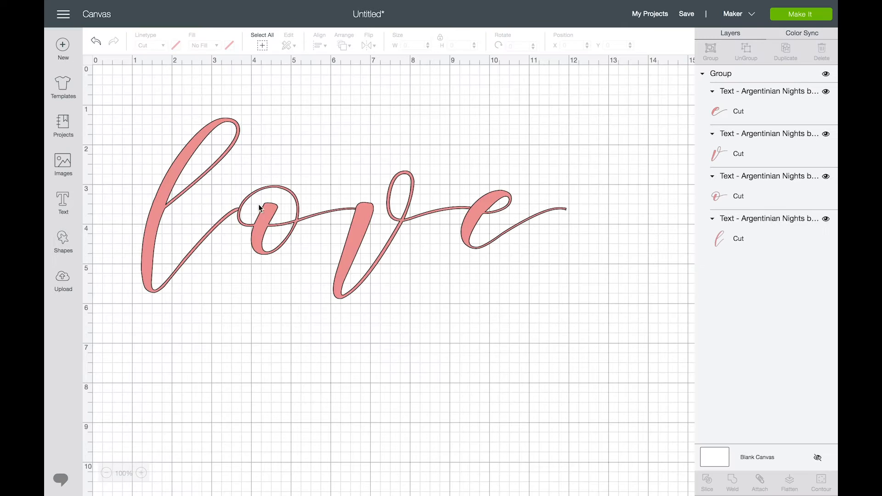
left_click(259, 208)
left_click(747, 53)
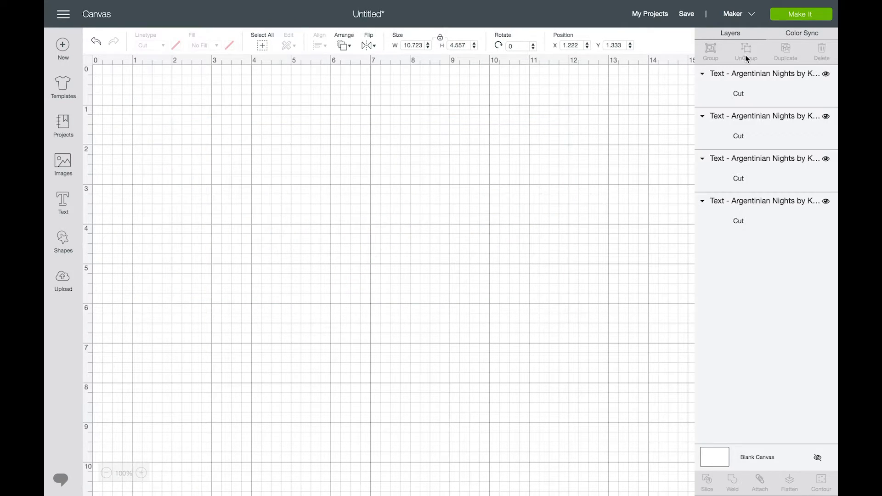
Attach the four separate letters of "love" to one another
left_click_drag(601, 288, 152, 129)
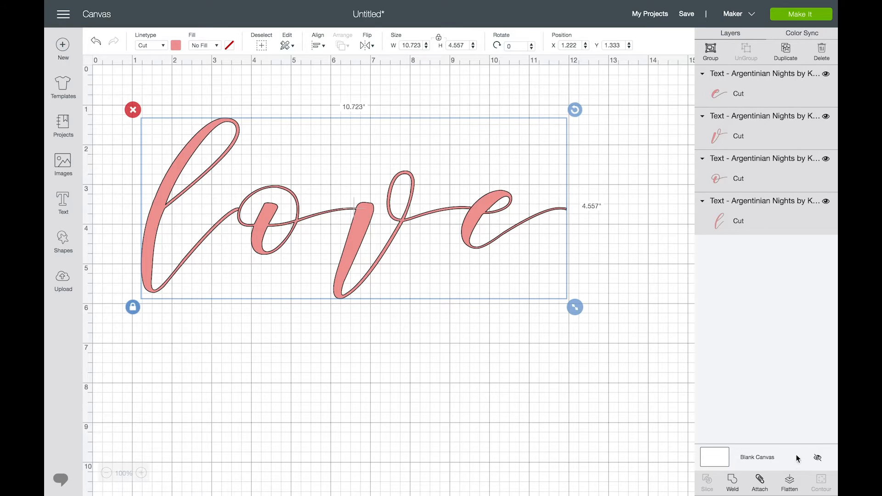
left_click(761, 483)
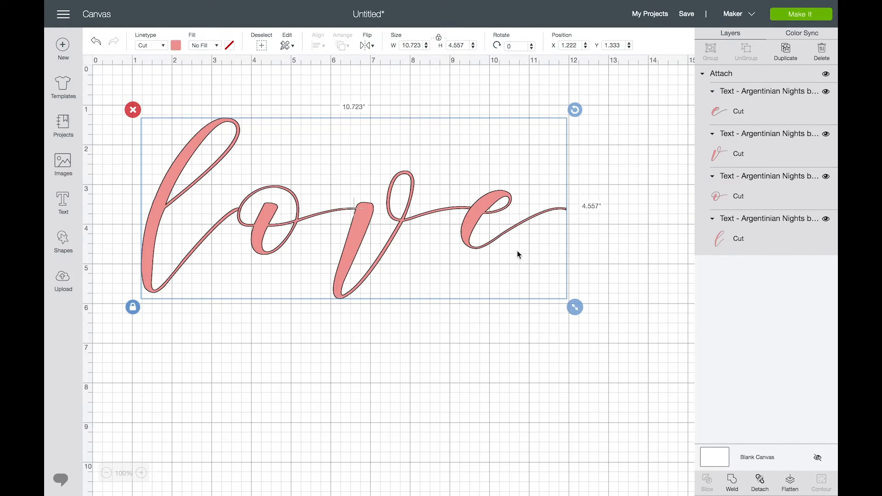
Preview the attached letters on the cutting mat and examine their overlapping cut lines up close
left_click(786, 17)
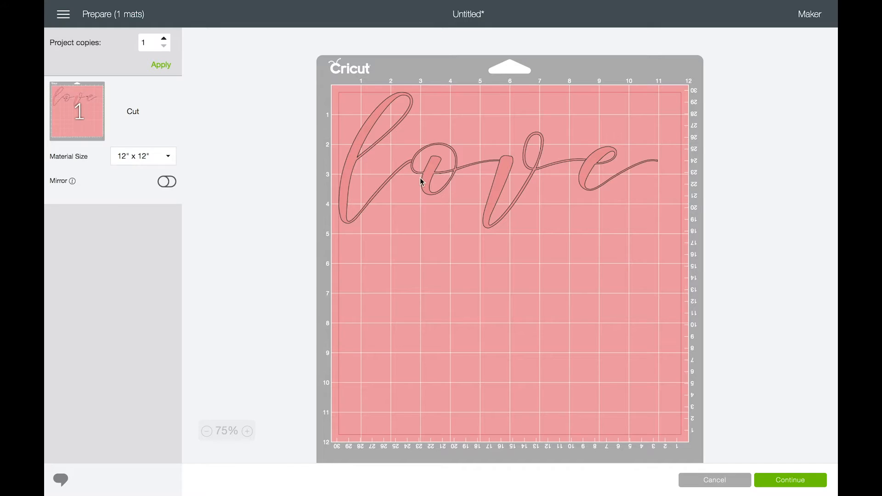
left_click(248, 432)
left_click(249, 432)
left_click(248, 432)
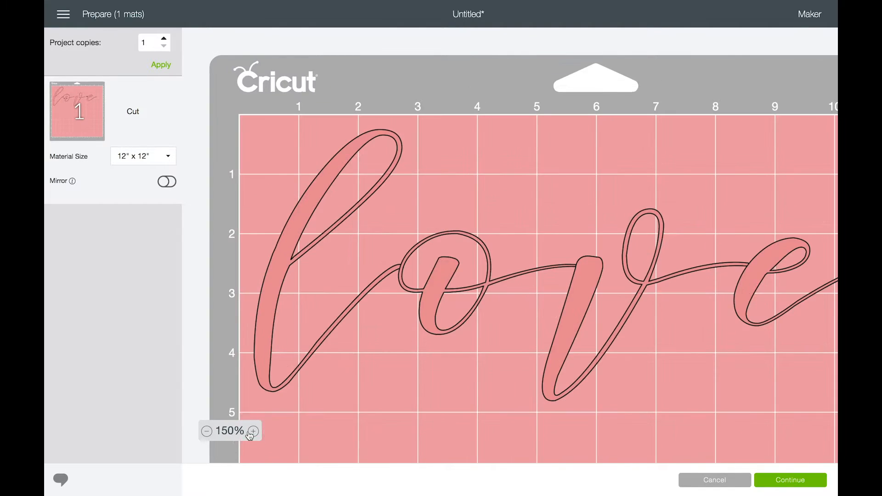
left_click(248, 432)
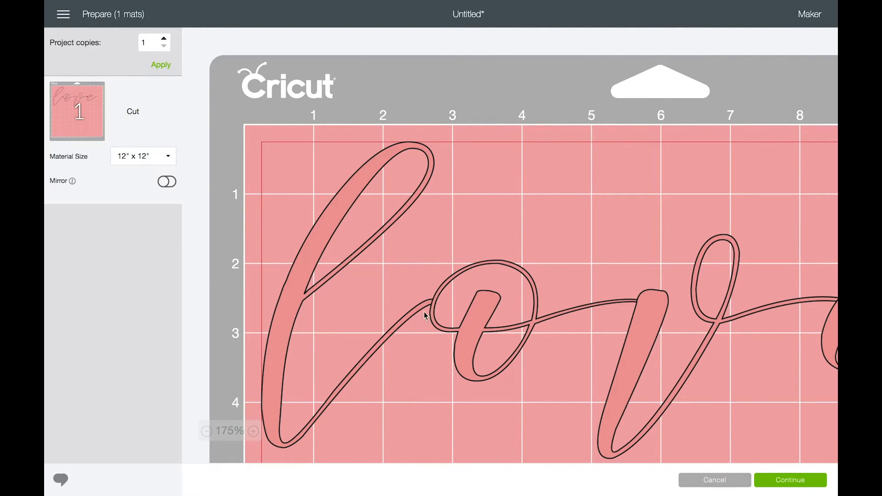
left_click(206, 431)
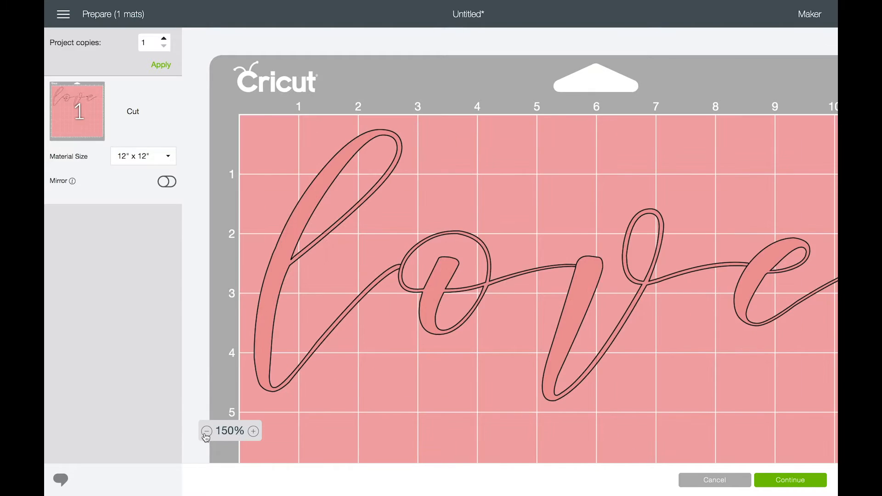
left_click(206, 432)
left_click(206, 431)
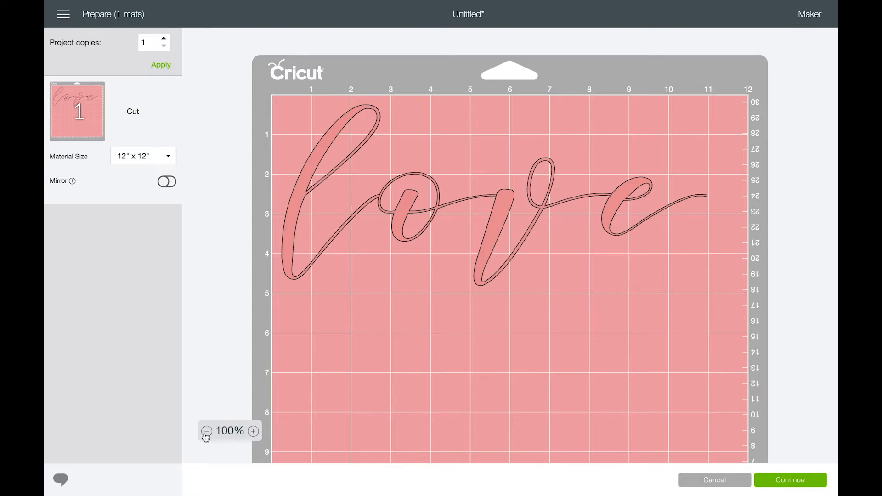
left_click(714, 480)
Detach the four letters and try welding them into one shape at their current size
left_click(370, 230)
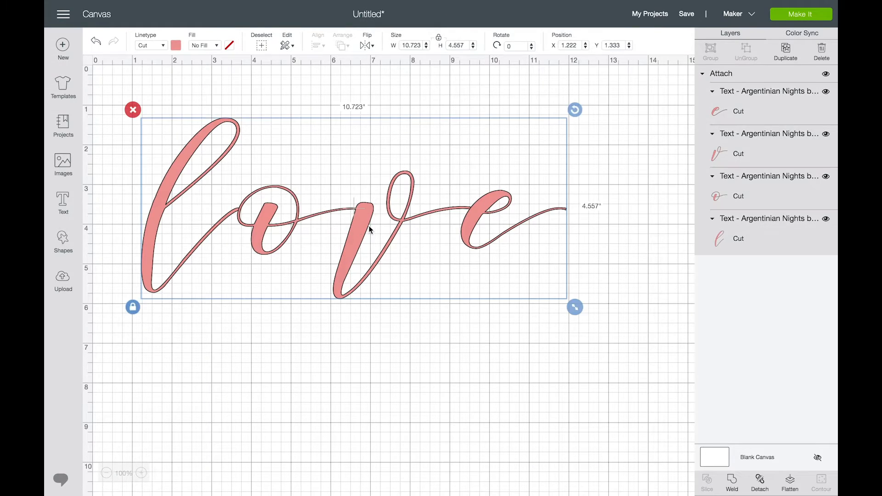
left_click(760, 479)
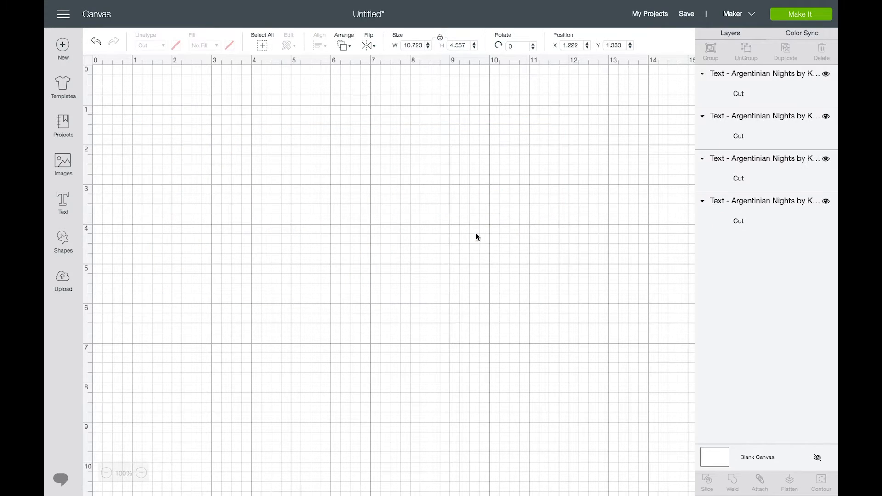
left_click_drag(579, 276, 123, 127)
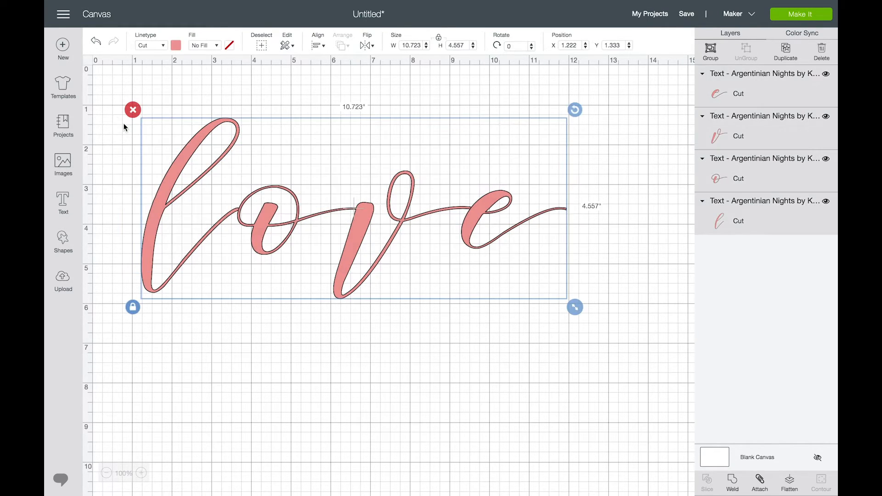
left_click(733, 480)
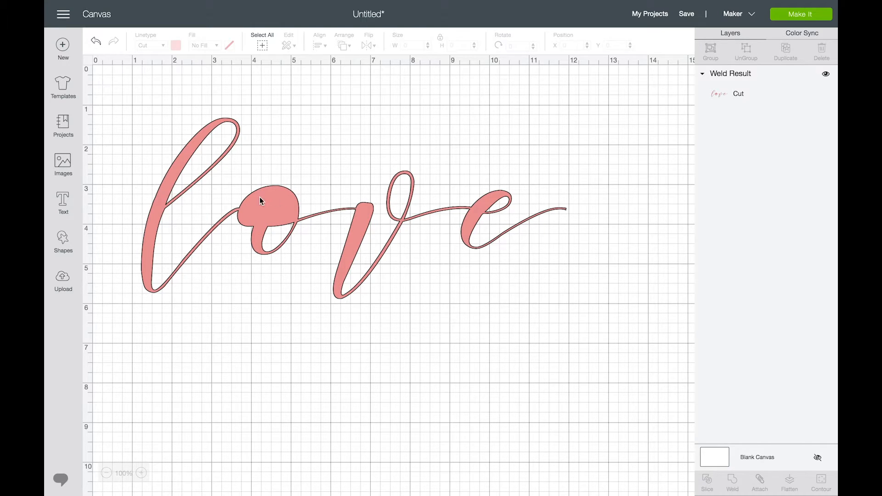
left_click(285, 214)
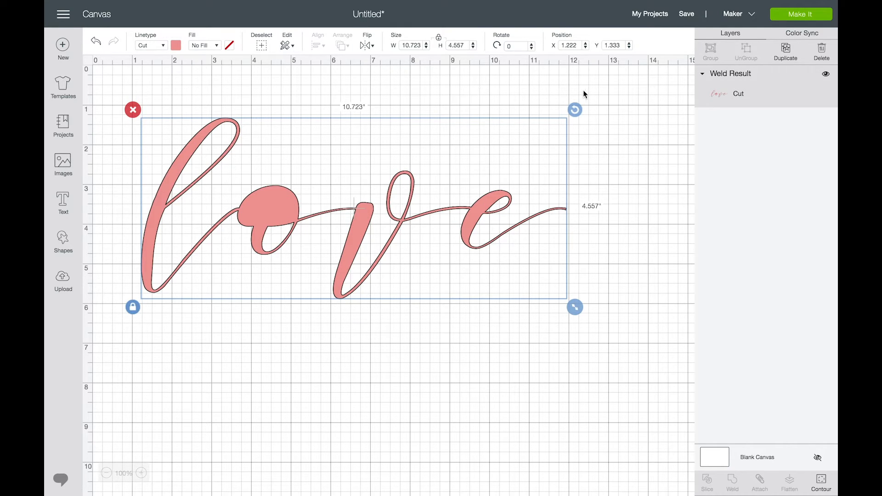
left_click(95, 42)
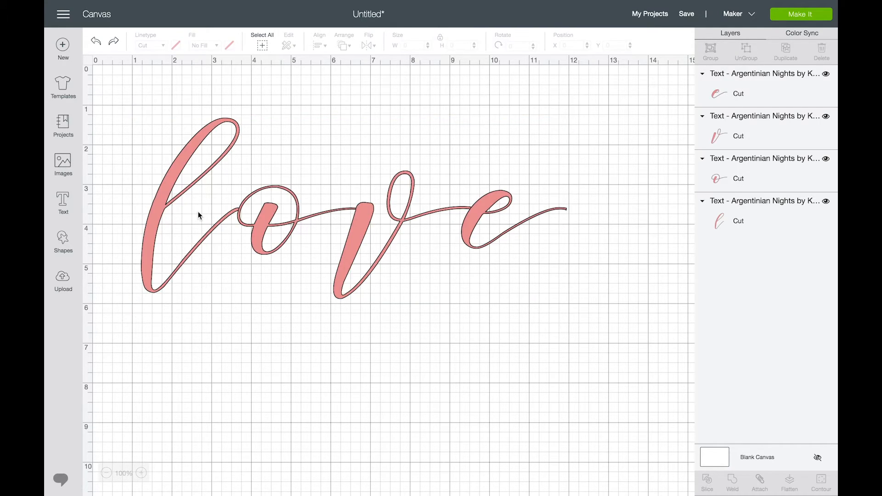
Enlarge all four letters together to about 56.4 inches wide by 24 inches high
left_click(106, 473)
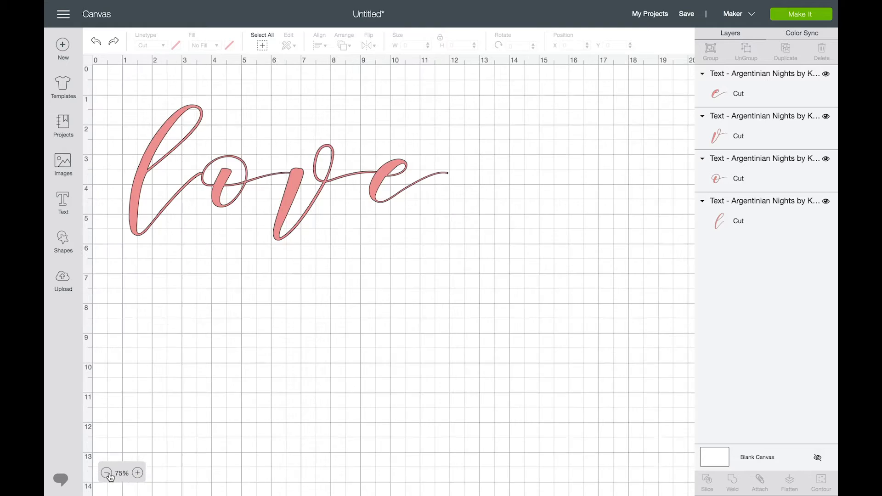
left_click(106, 473)
left_click_drag(392, 275, 119, 90)
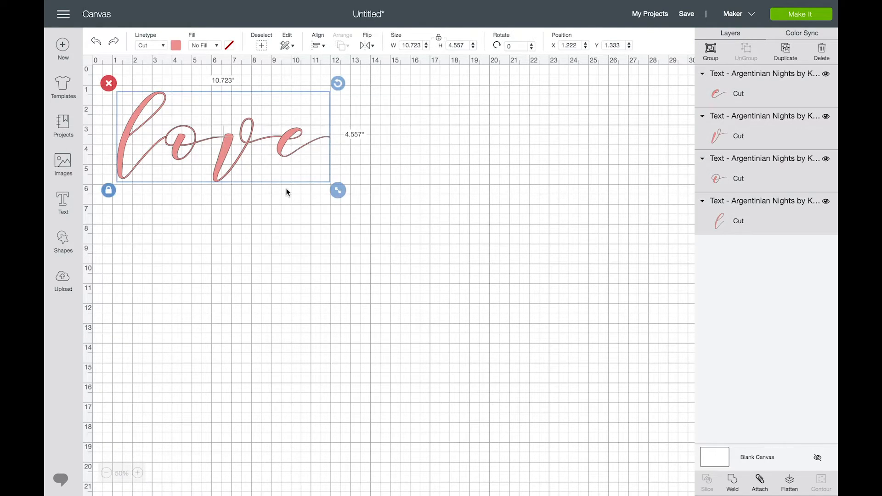
left_click_drag(337, 191, 652, 341)
left_click(106, 473)
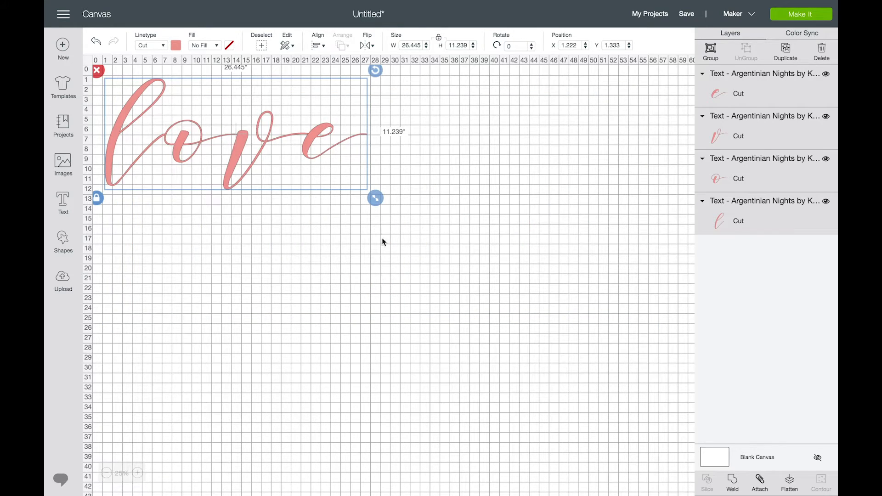
left_click_drag(374, 204, 672, 336)
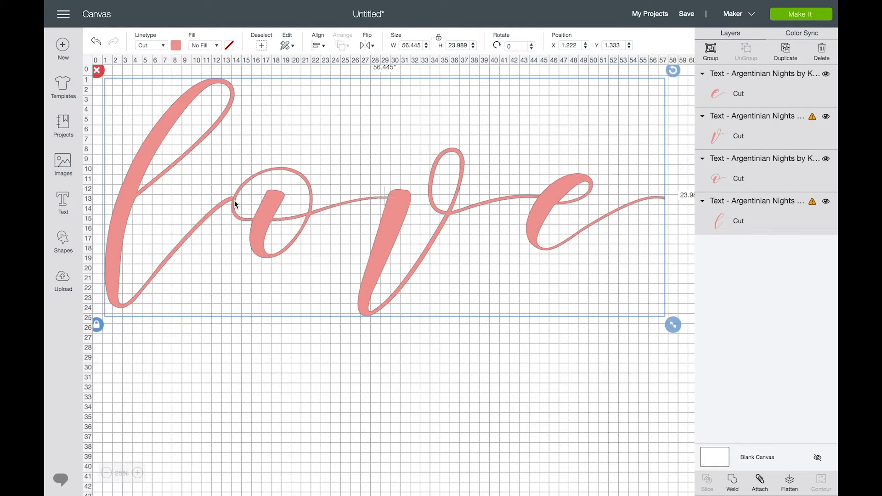
Weld the four enlarged letters into one shape and read the size warning on its layer
left_click(733, 482)
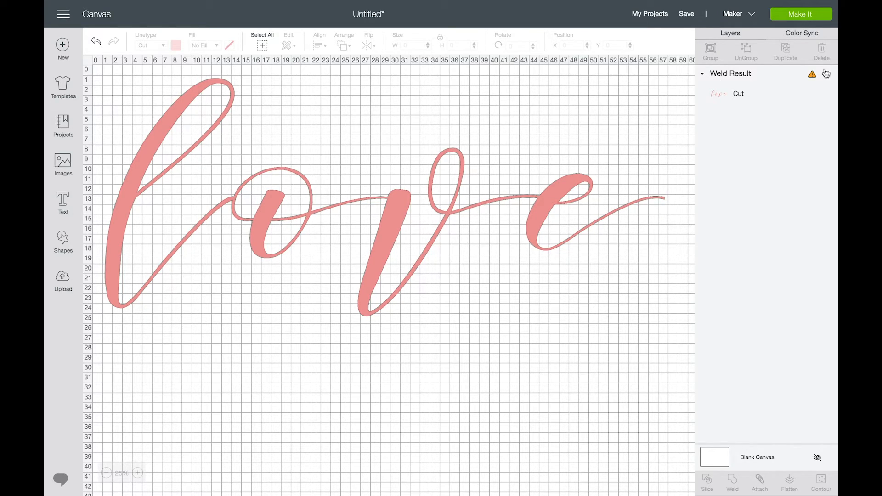
left_click(812, 77)
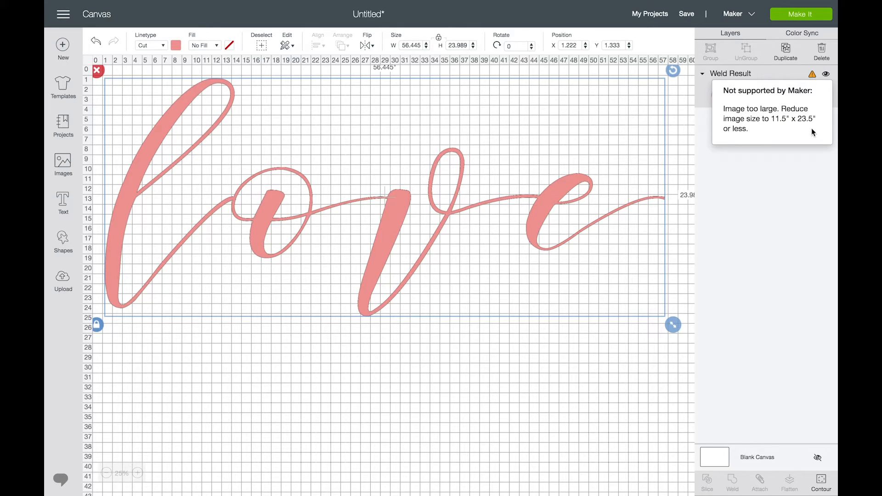
left_click(427, 349)
left_click(392, 241)
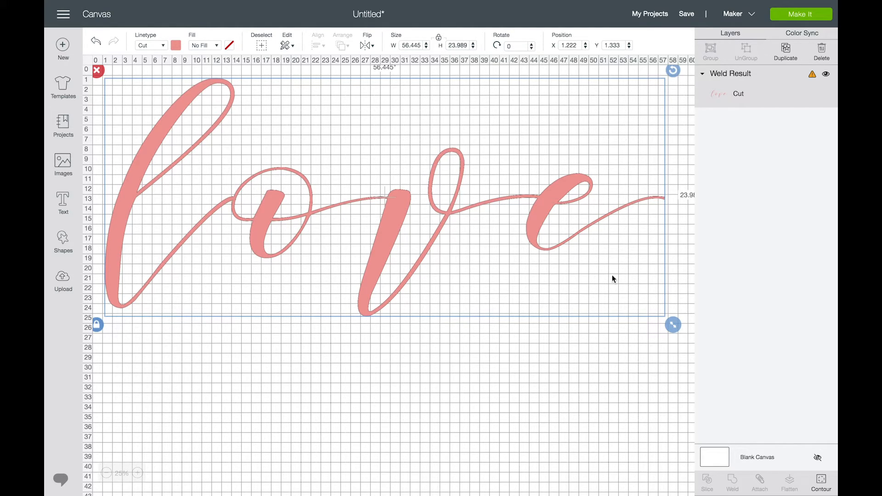
Scale the welded word down and set its width to 8 inches
left_click_drag(674, 325, 305, 168)
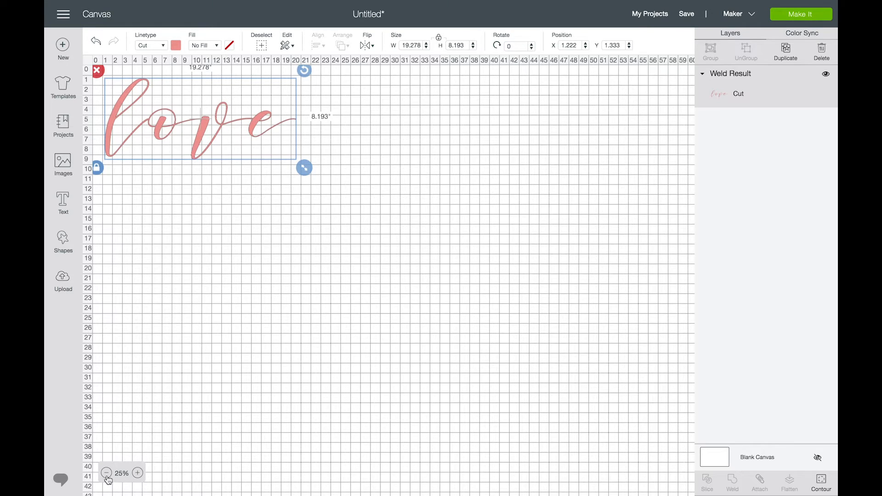
left_click(138, 474)
left_click(138, 474)
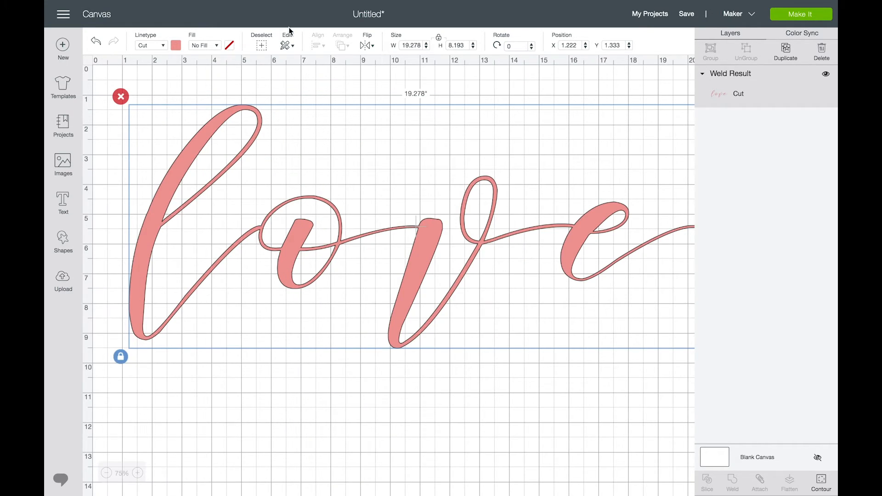
left_click(412, 44)
type("8")
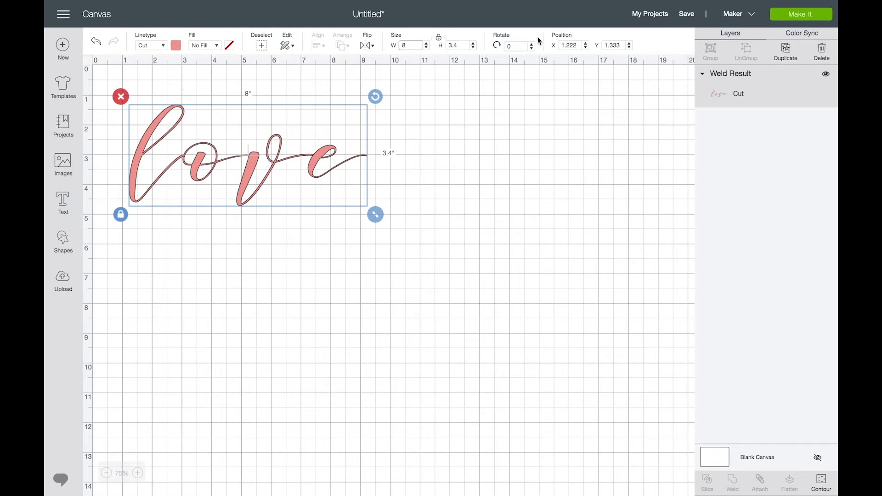
Preview the welded word on the cutting mat and examine its joined cut lines up close
left_click(784, 17)
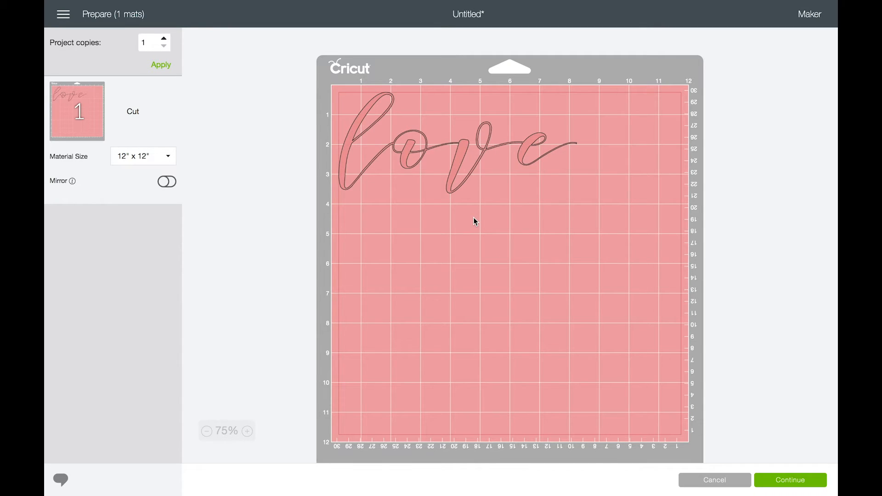
left_click(248, 431)
left_click(250, 431)
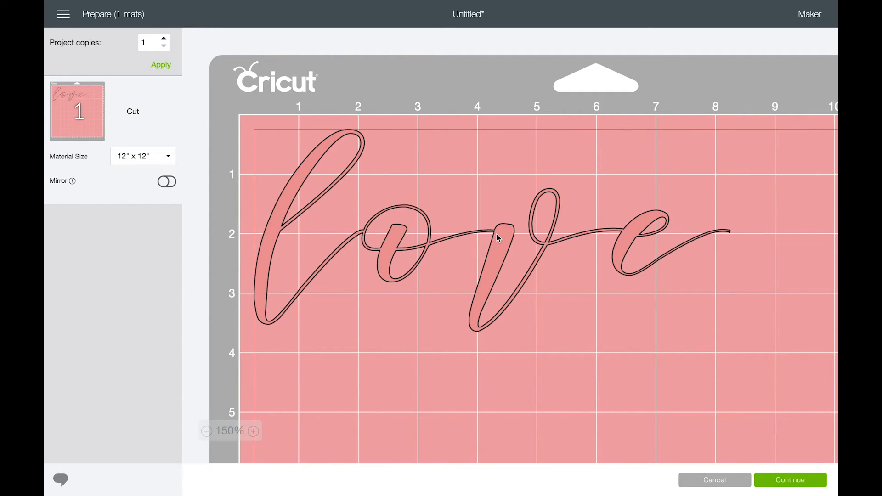
left_click(695, 480)
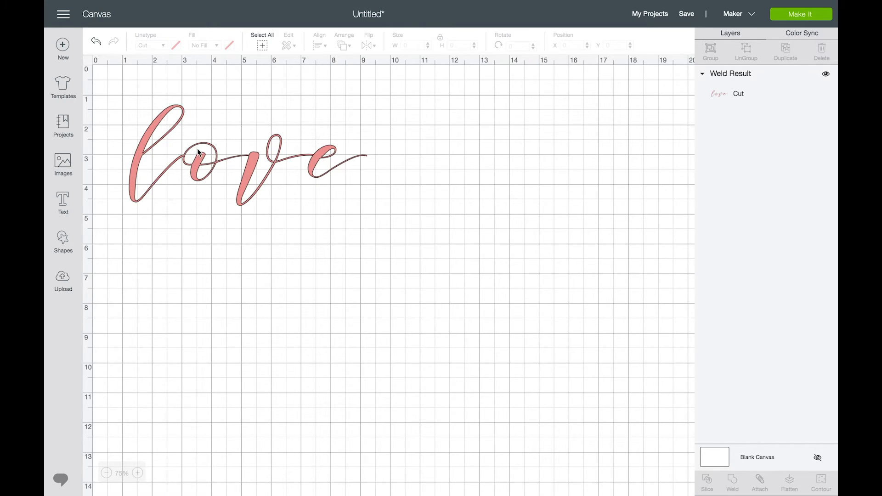
Enlarge the welded word to about 15.8 inches wide by 6.7 inches high
left_click(252, 160)
left_click_drag(381, 222, 611, 374)
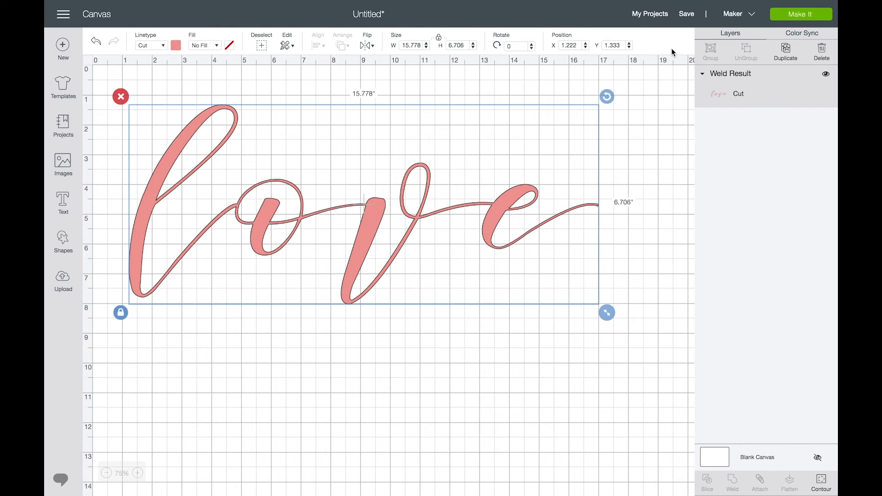
Add the text "love" below the welded word and enlarge it to about 5.6 inches wide
left_click(65, 205)
type("love")
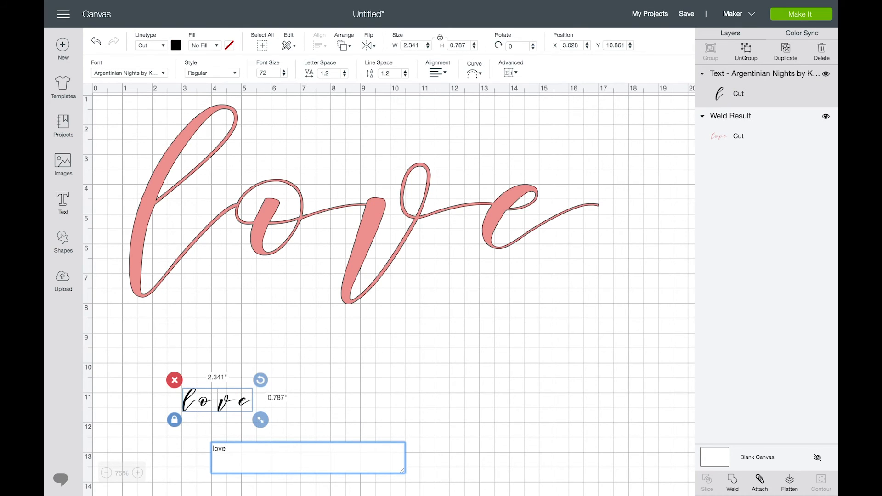
left_click_drag(267, 421, 297, 357)
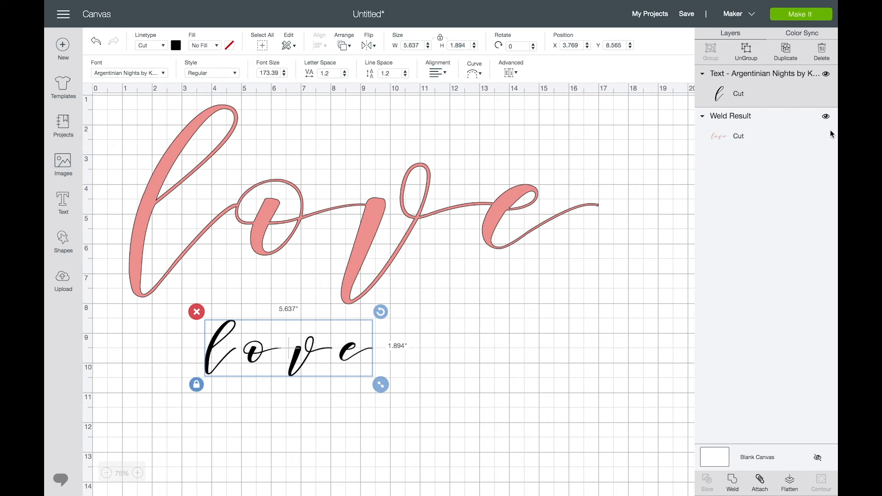
Hide and reshow the new "love" text layer and delete it from the canvas
left_click(827, 75)
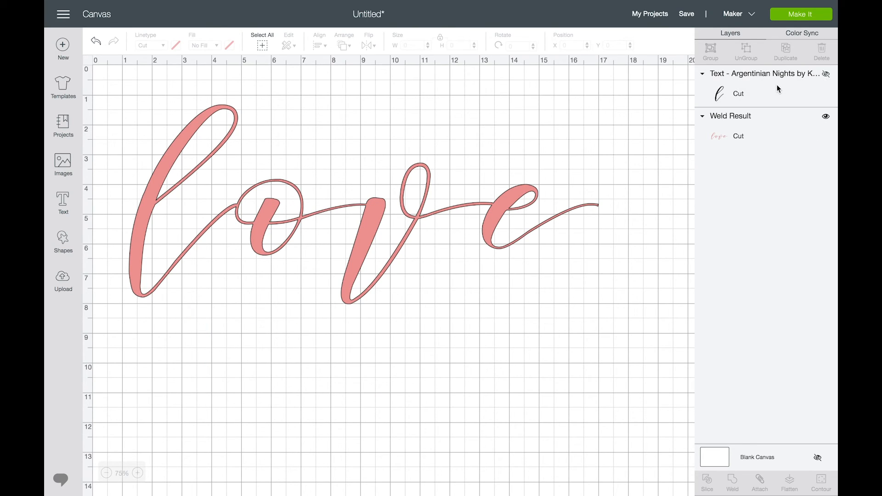
left_click(827, 75)
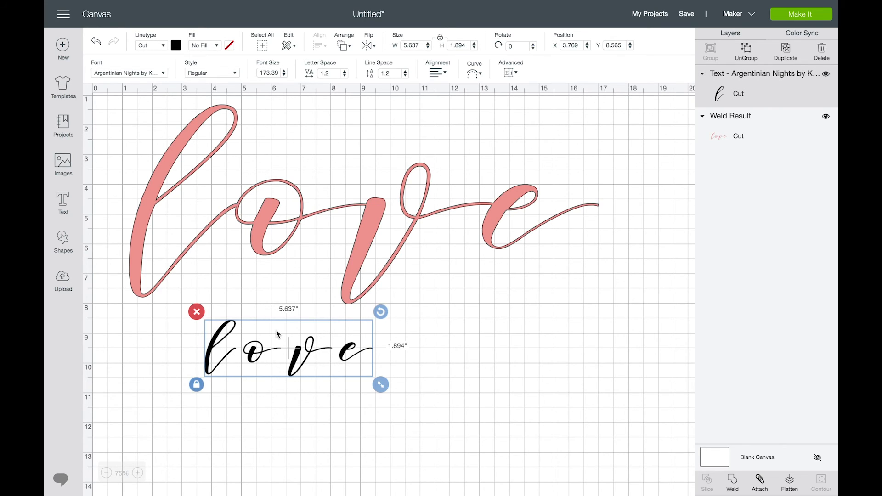
key("Delete")
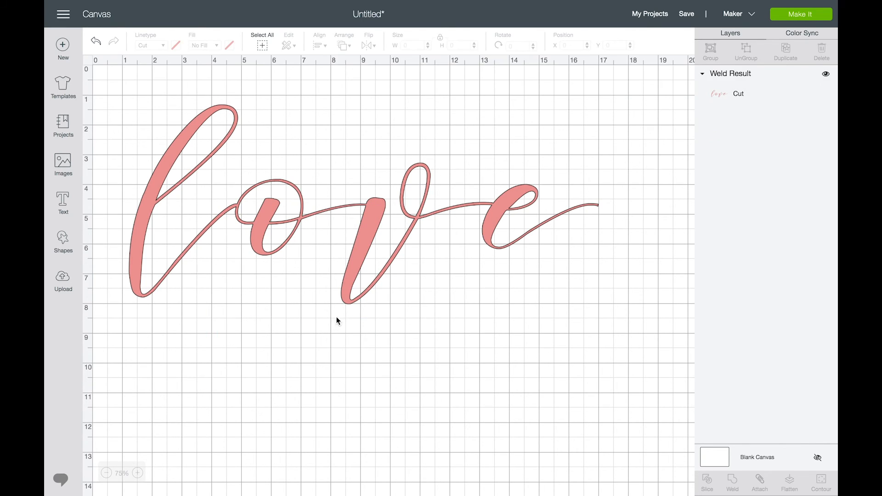
Open the image information of the welded word to check which font it uses
left_click(359, 253)
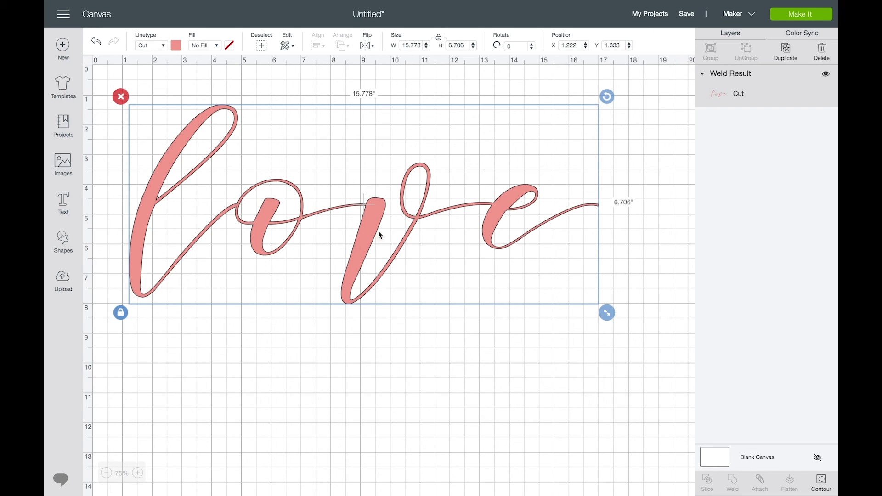
right_click(738, 96)
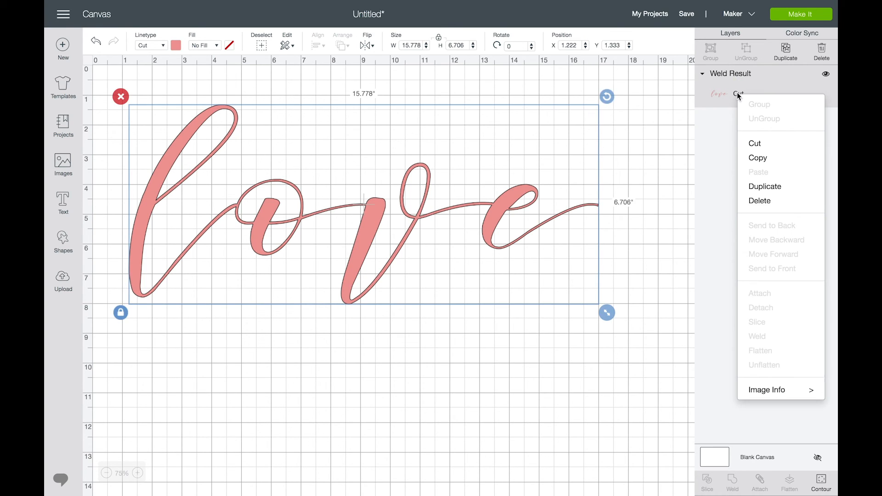
mouse_move(756, 392)
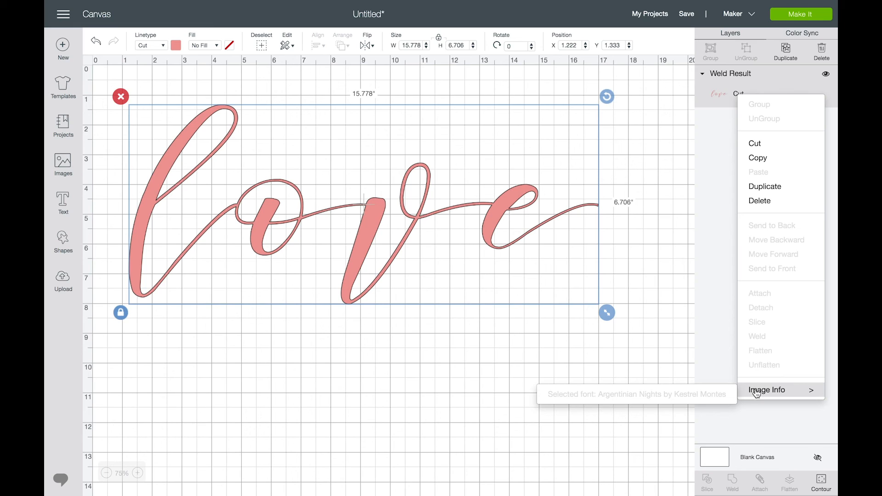